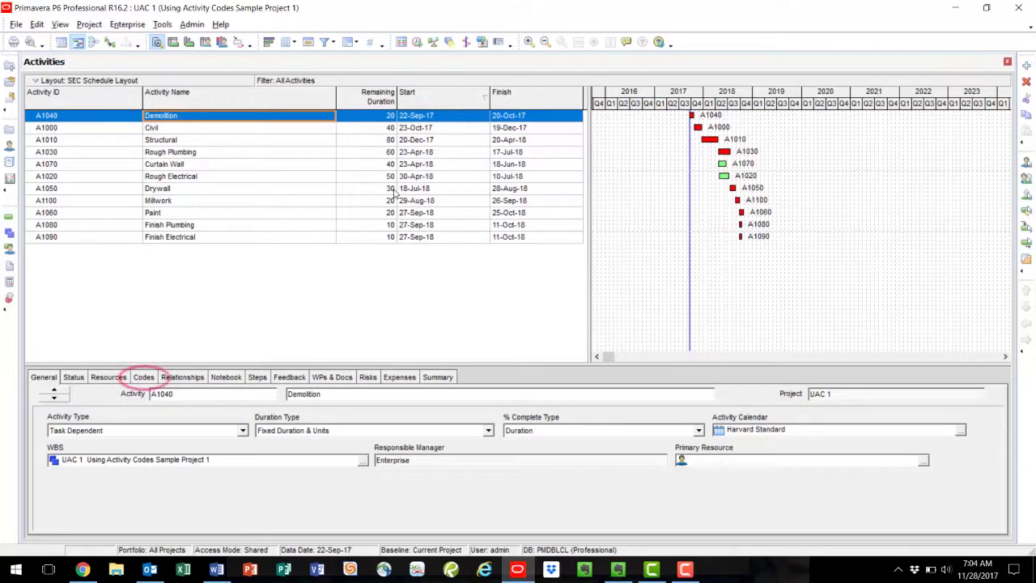
Step: Show the Codes details for activity A1040 Demolition in the bottom pane
{"action": "left_click", "coordinate": [143, 377]}
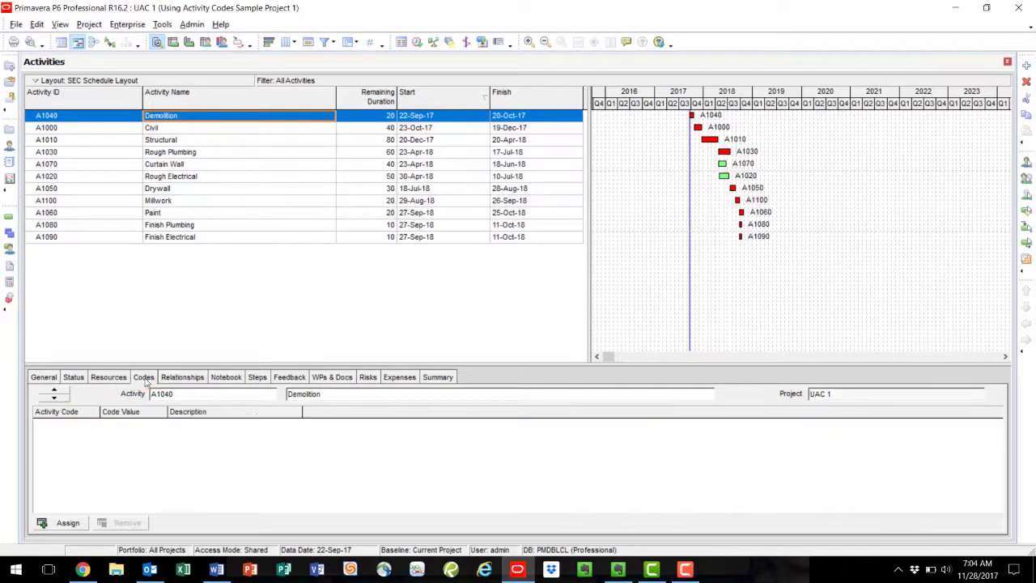
Step: Select Demolition and bring up the Subcontractor code values to assign
{"action": "left_click", "coordinate": [190, 119]}
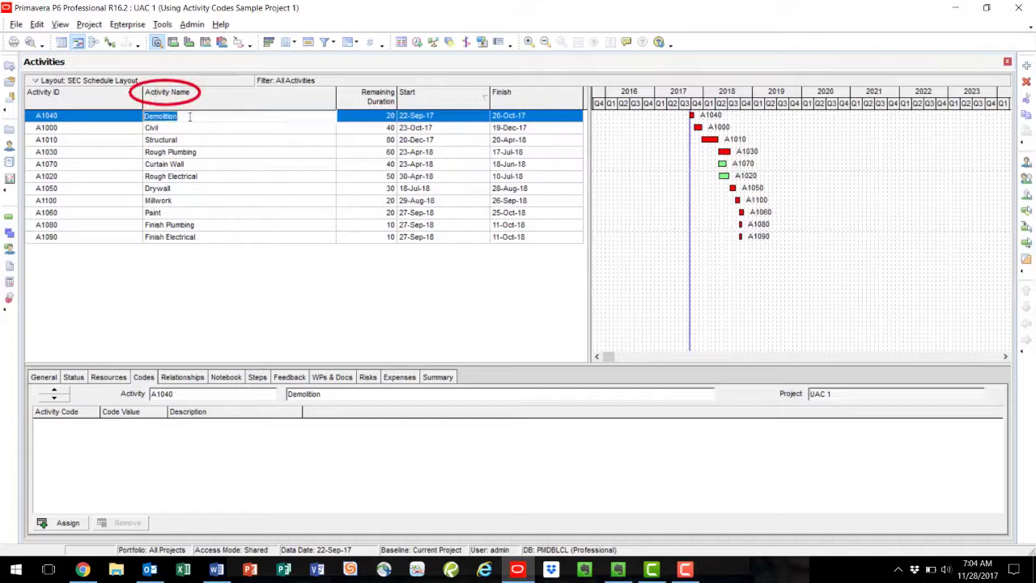
{"action": "left_click", "coordinate": [68, 523]}
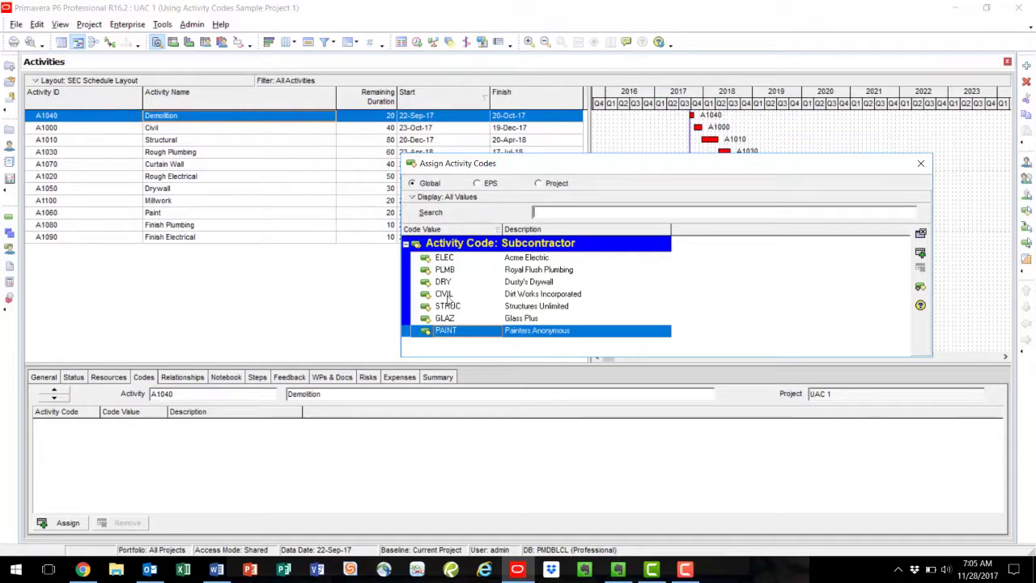
Step: Assign Subcontractor CIVIL to Demolition and Civil, and STRUC to Structural
{"action": "double_click", "coordinate": [446, 295]}
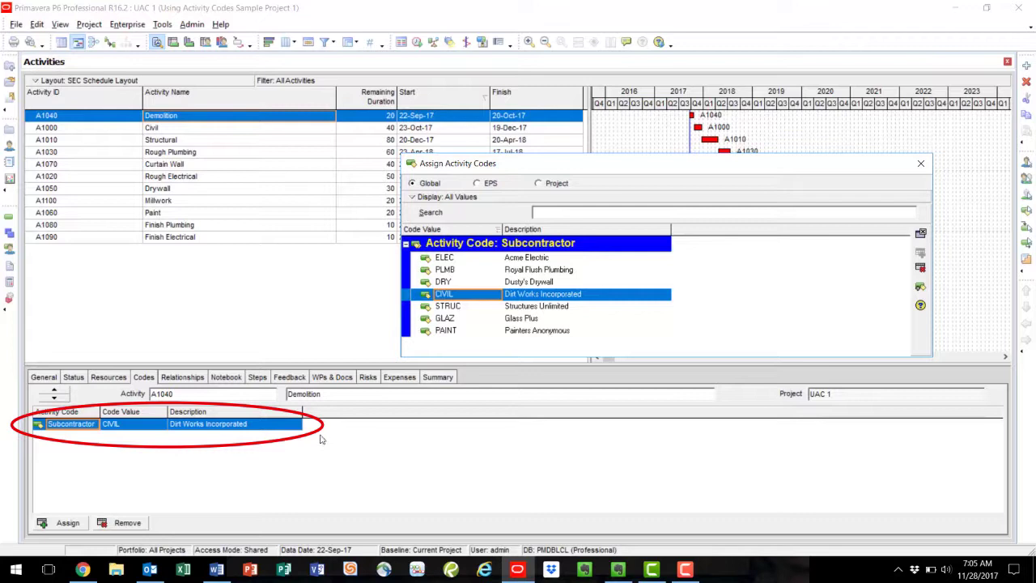
{"action": "left_click", "coordinate": [168, 129]}
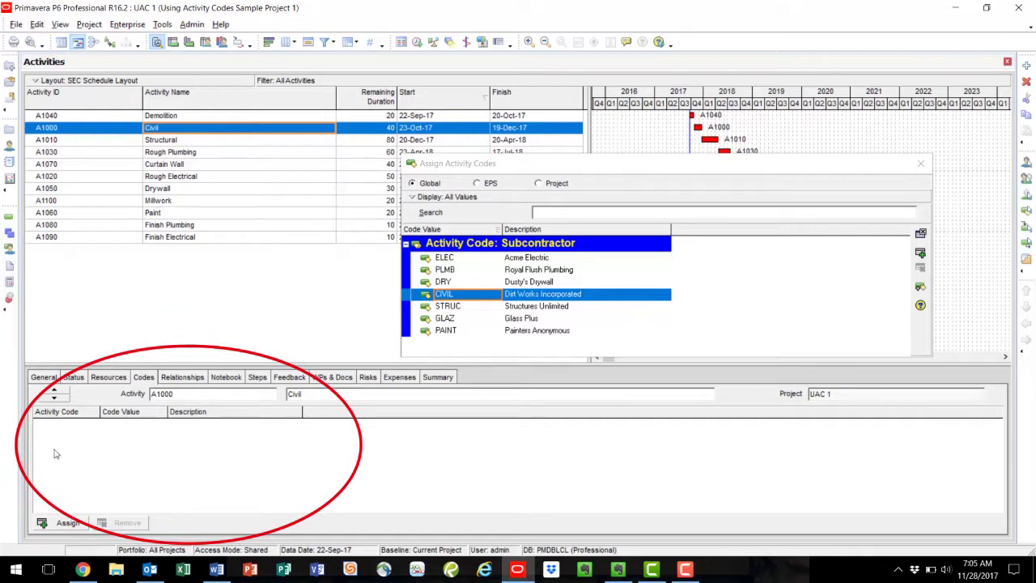
{"action": "double_click", "coordinate": [474, 298]}
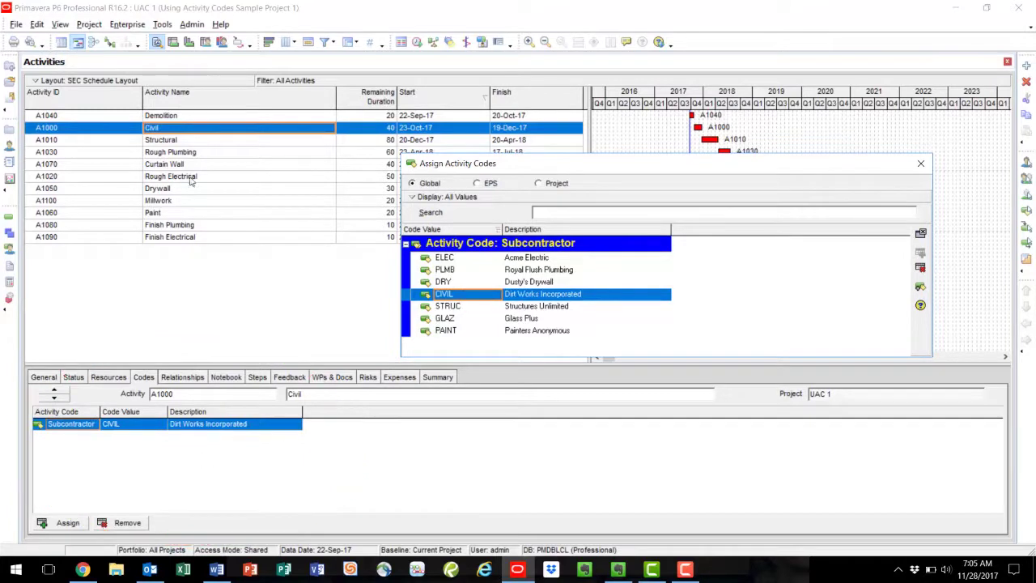
{"action": "left_click", "coordinate": [174, 140]}
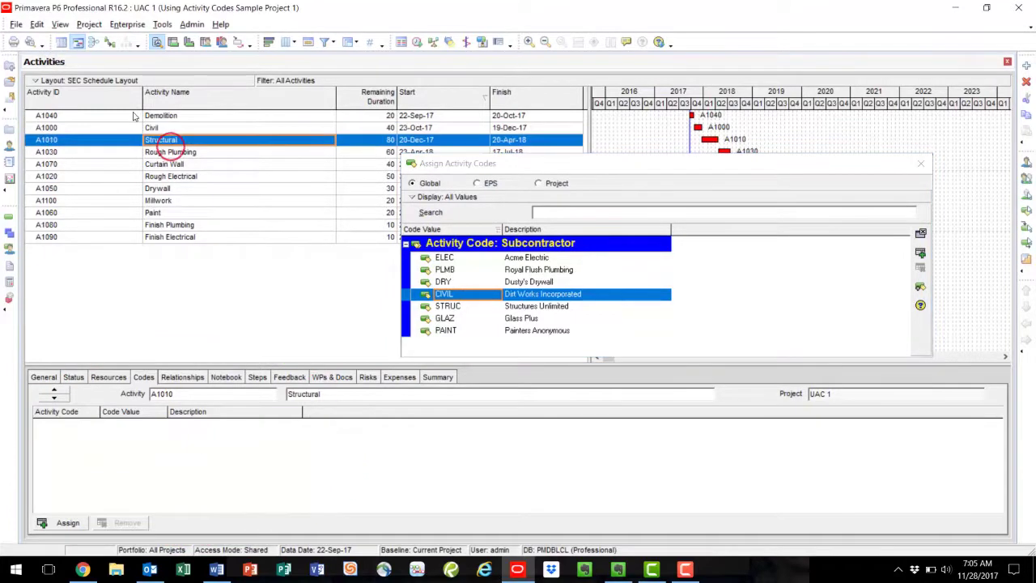
{"action": "double_click", "coordinate": [449, 307]}
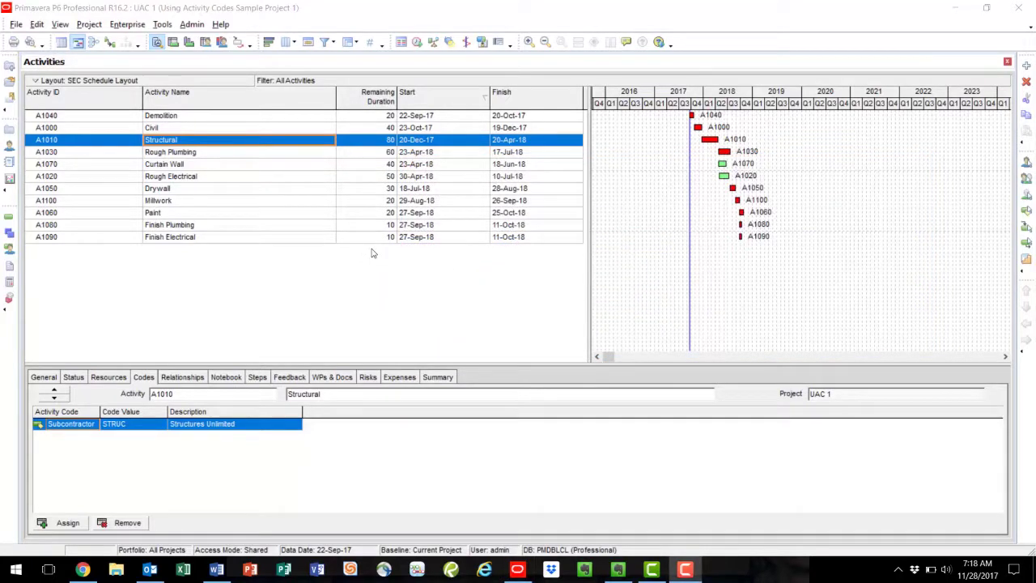
Step: Assign PLMB to Rough Plumbing, GLAZ to Curtain Wall and ELEC to Rough Electrical
{"action": "left_click", "coordinate": [1026, 210]}
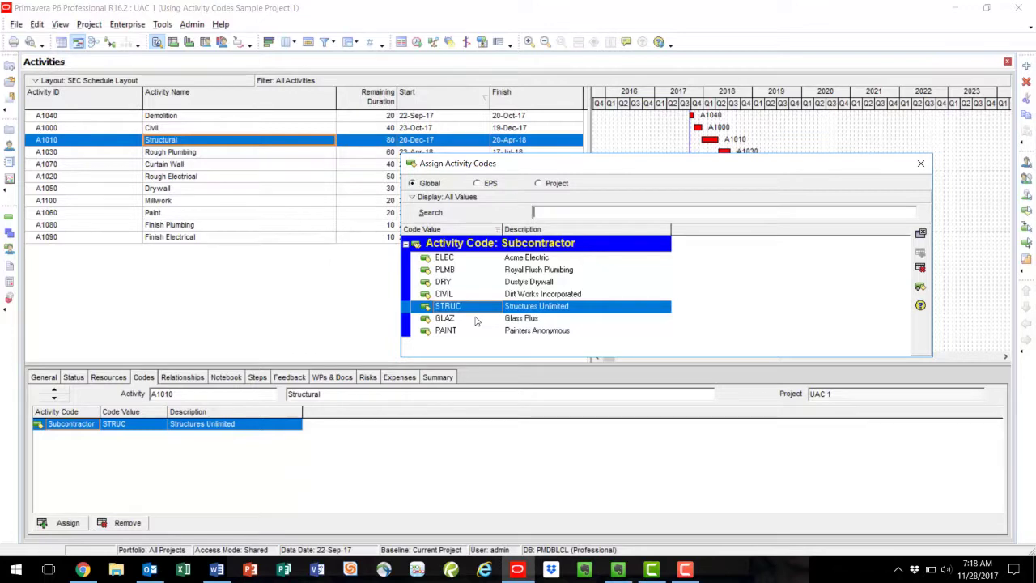
{"action": "left_click", "coordinate": [179, 154]}
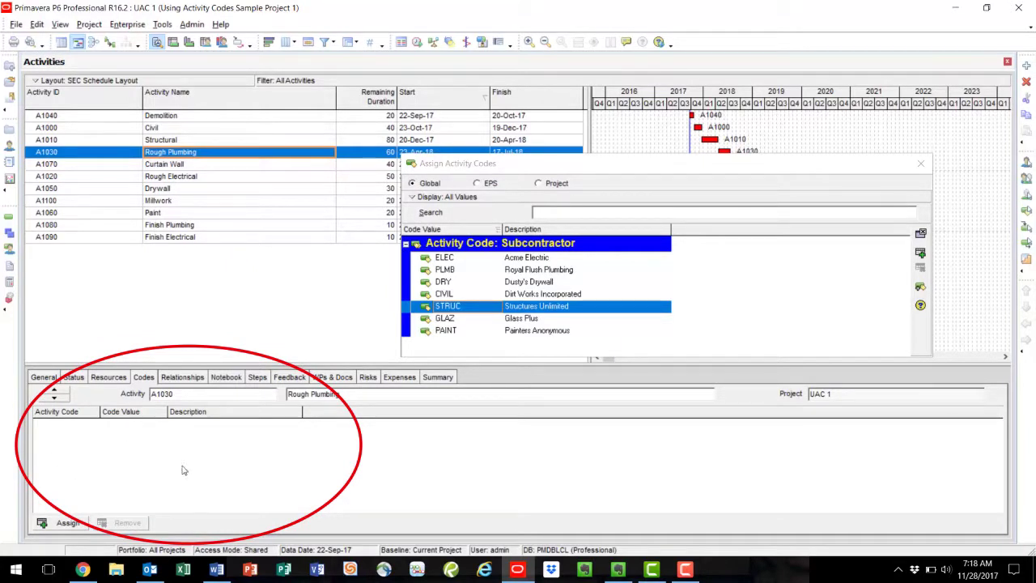
{"action": "double_click", "coordinate": [446, 271]}
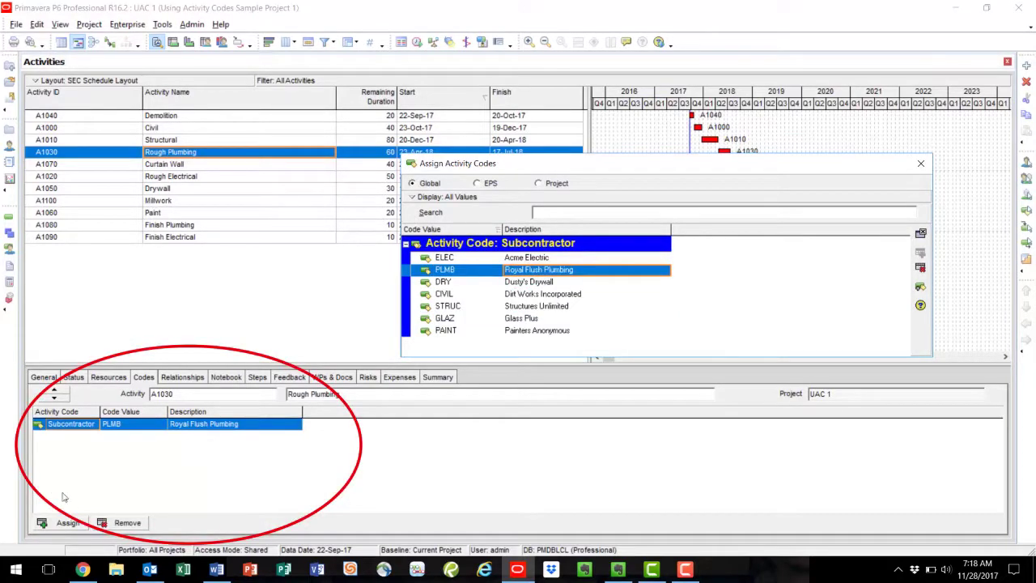
{"action": "left_click", "coordinate": [172, 165]}
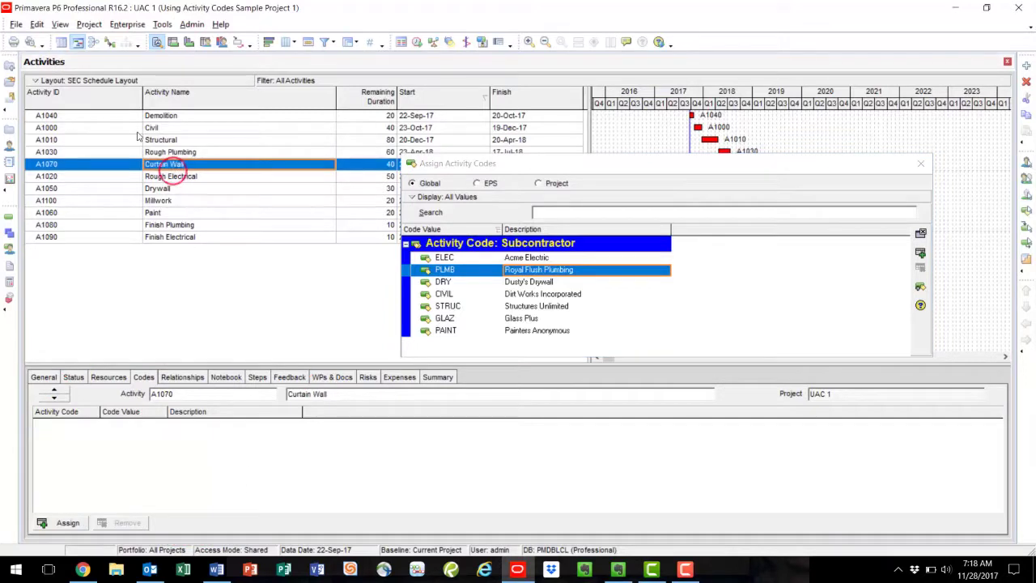
{"action": "double_click", "coordinate": [527, 320]}
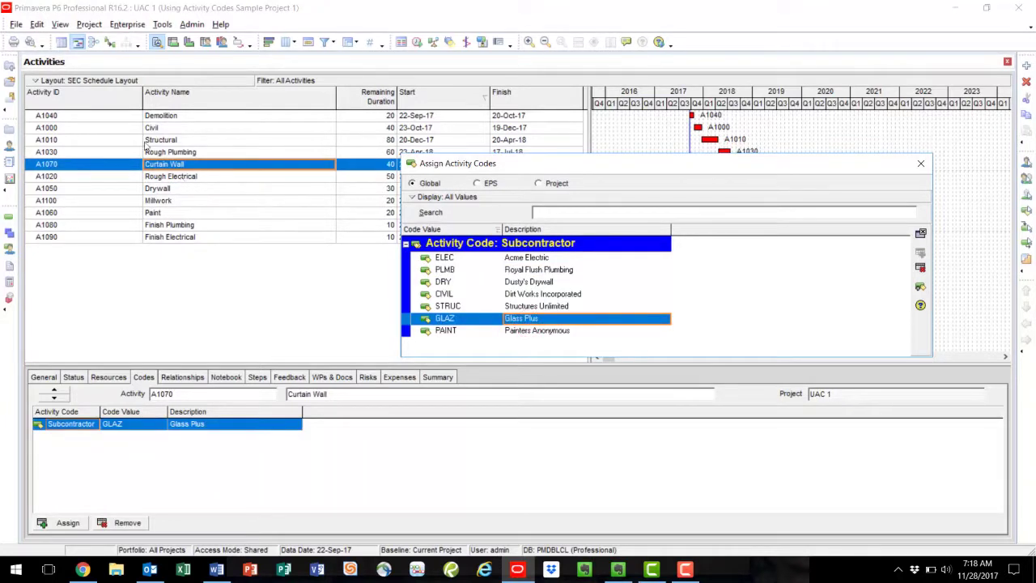
{"action": "left_click", "coordinate": [181, 178]}
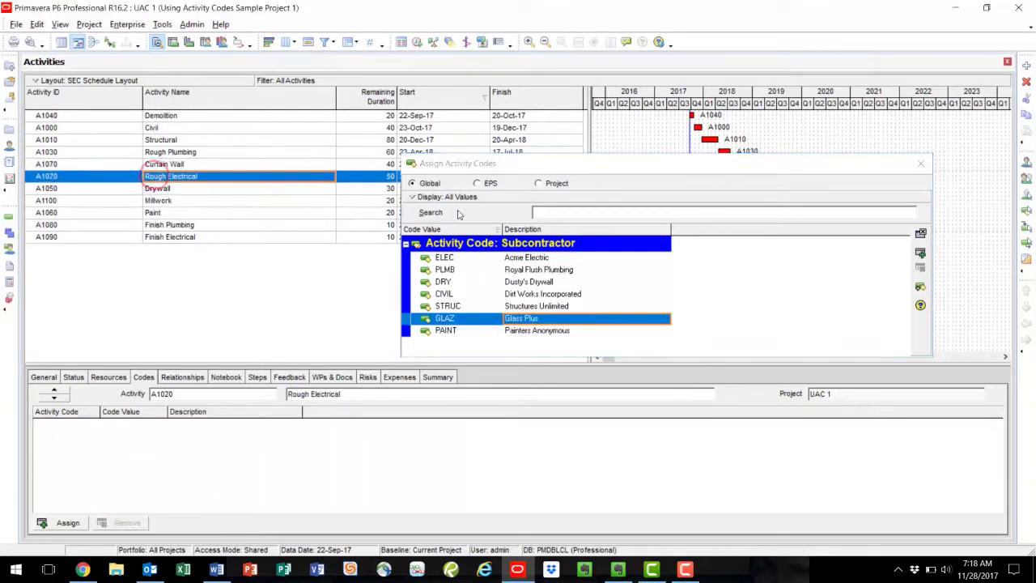
{"action": "double_click", "coordinate": [522, 257]}
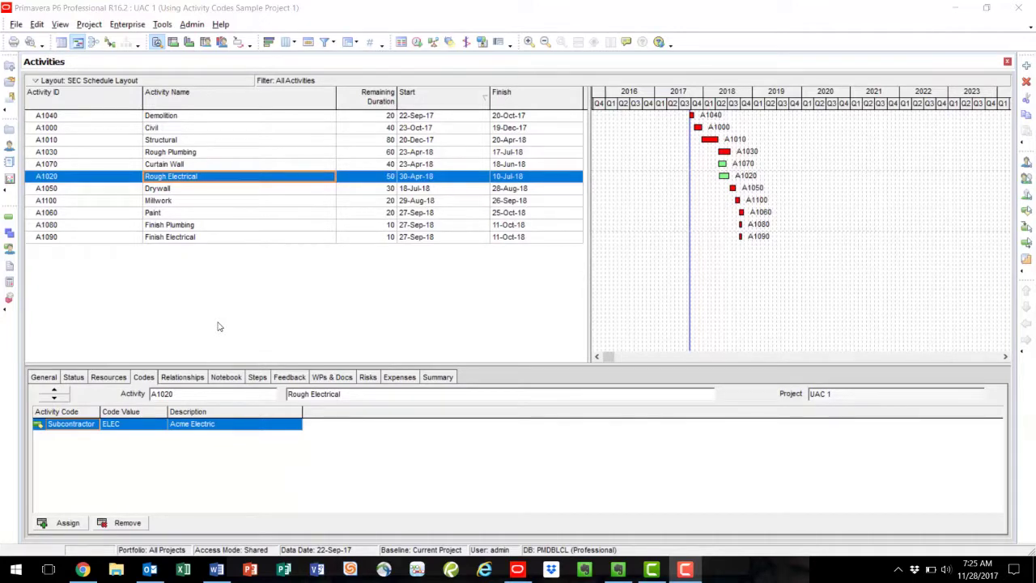
{"action": "left_click", "coordinate": [215, 192]}
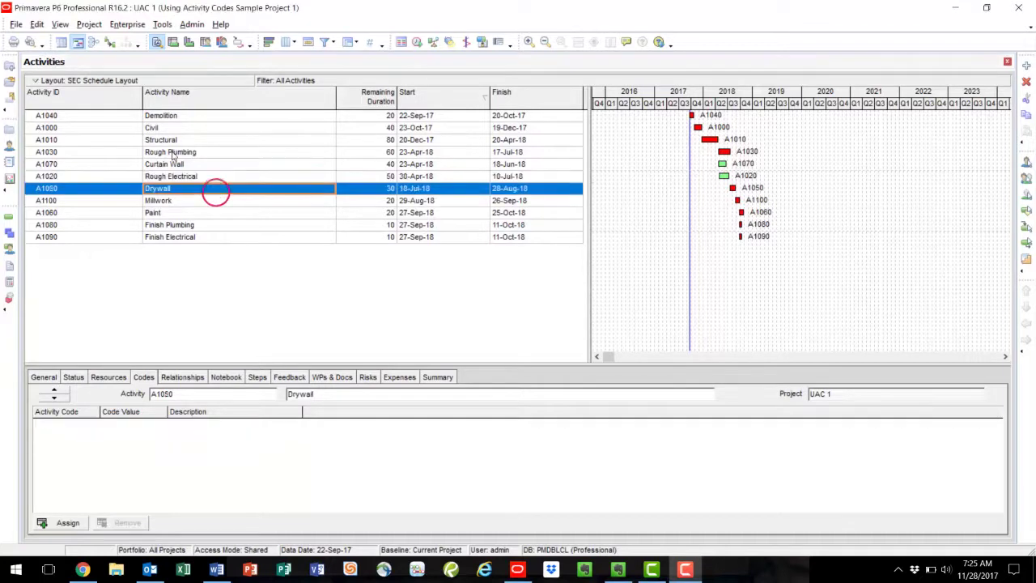
Step: Assign Subcontractor code DRY to the Drywall activity and close the code list
{"action": "right_click", "coordinate": [215, 189]}
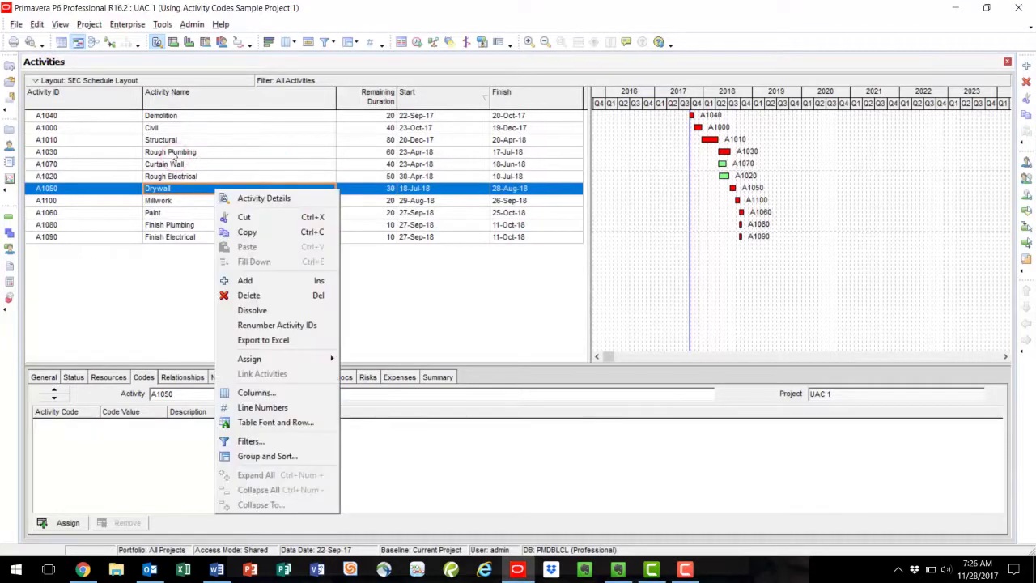
{"action": "left_click", "coordinate": [293, 358]}
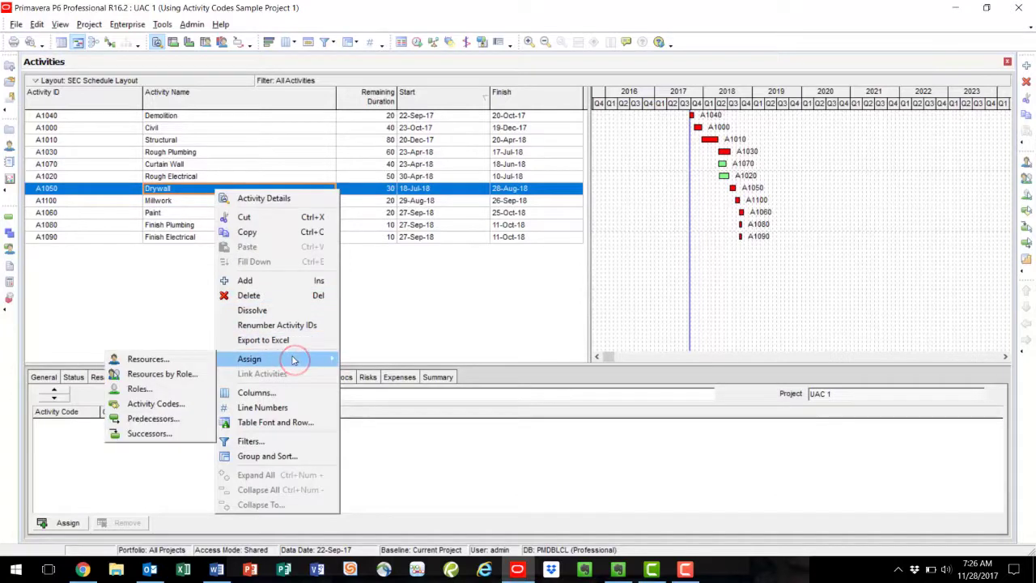
{"action": "left_click", "coordinate": [154, 403]}
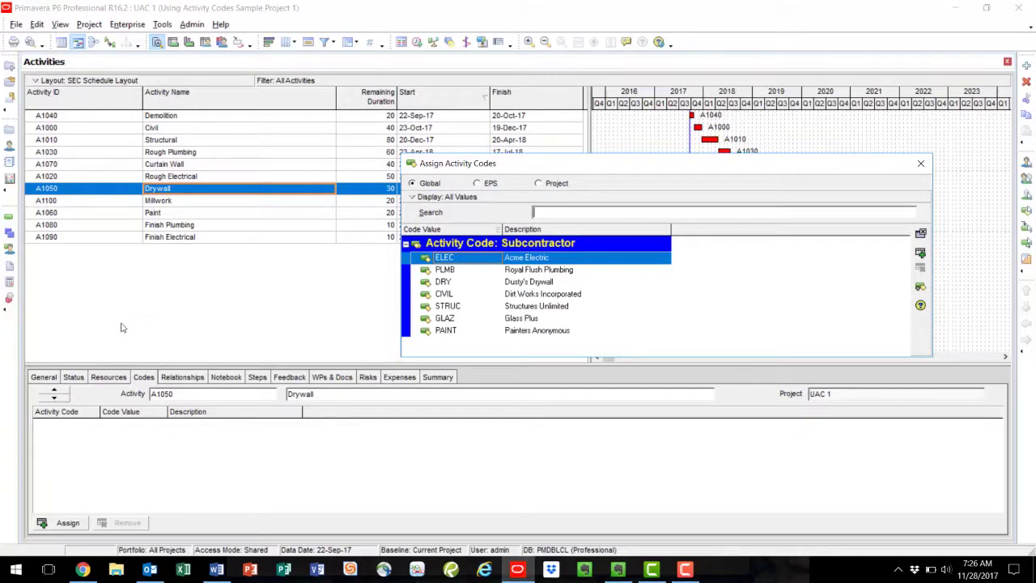
{"action": "double_click", "coordinate": [520, 285]}
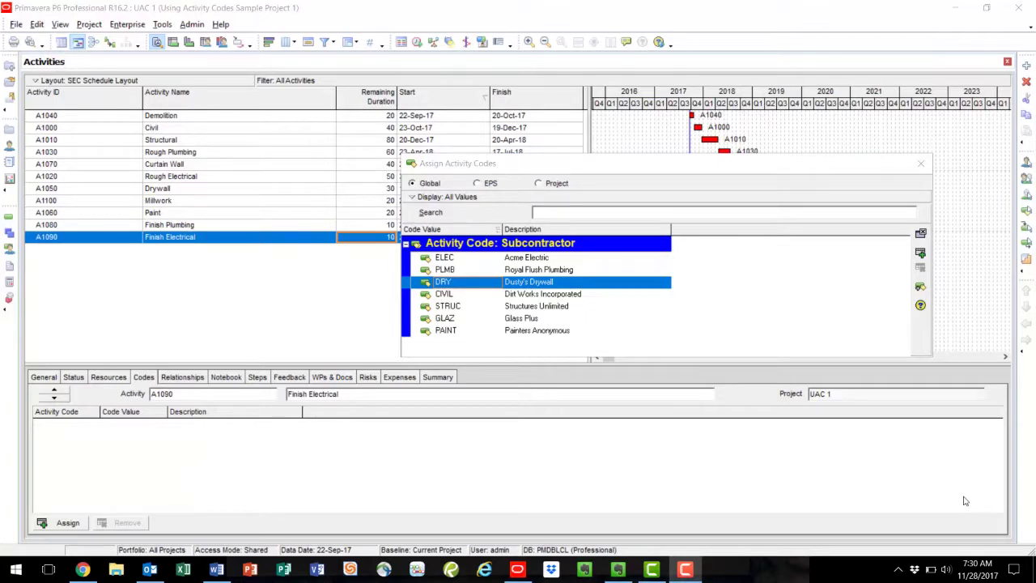
{"action": "left_click", "coordinate": [920, 164]}
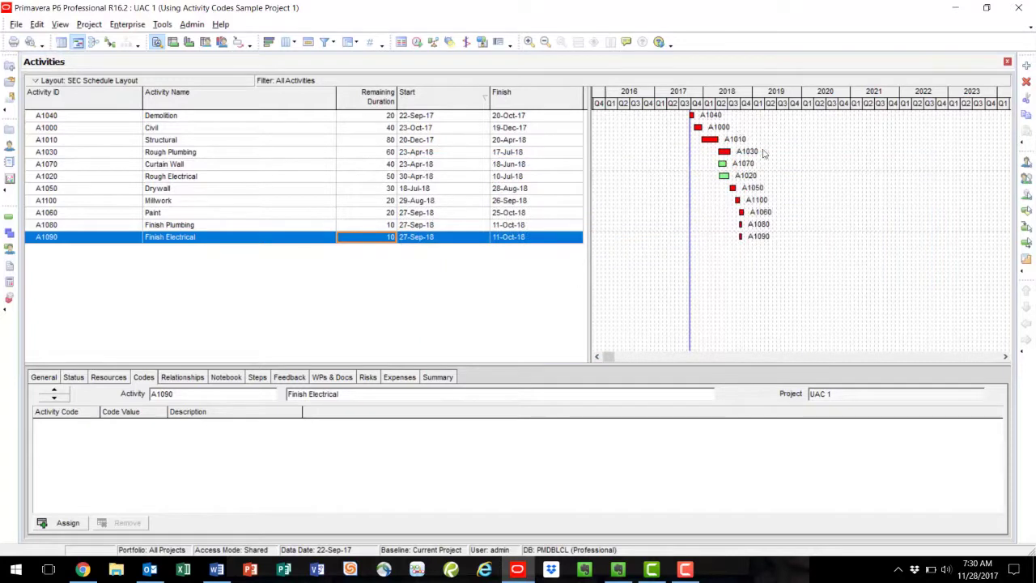
Step: Add the global Subcontractor activity code as a column right after Activity Name
{"action": "right_click", "coordinate": [327, 101]}
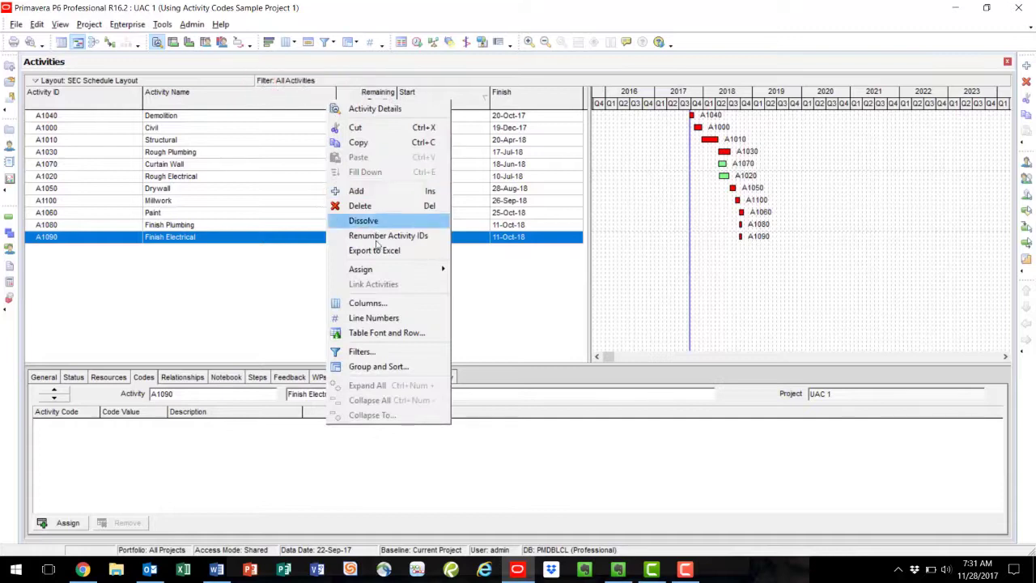
{"action": "left_click", "coordinate": [361, 306]}
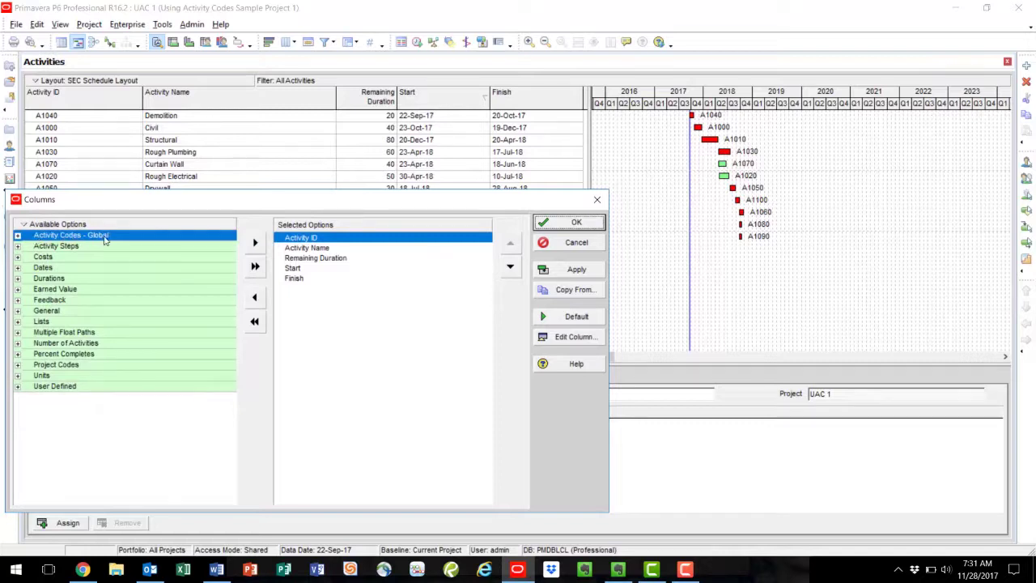
{"action": "left_click", "coordinate": [17, 235]}
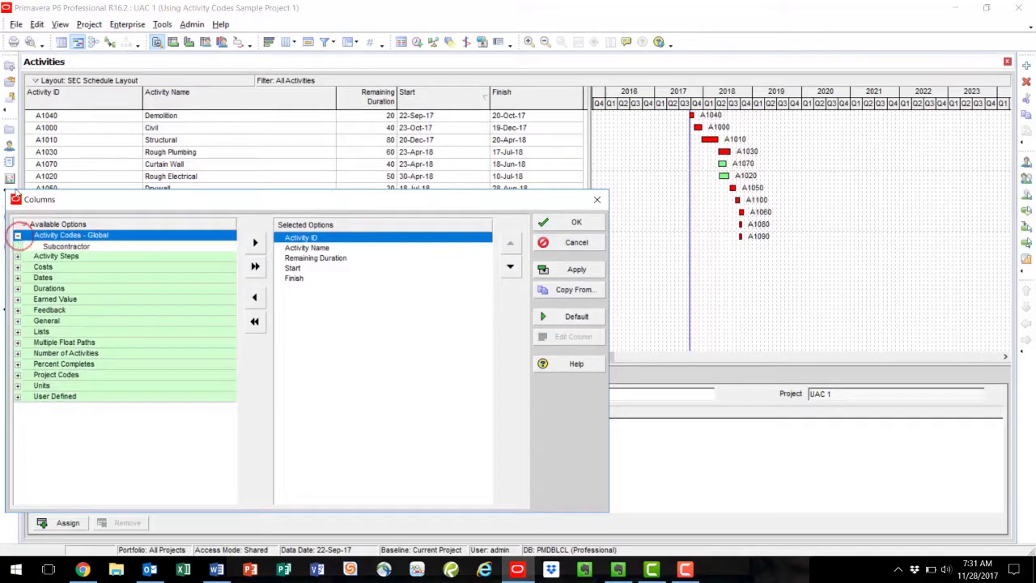
{"action": "left_click", "coordinate": [68, 248]}
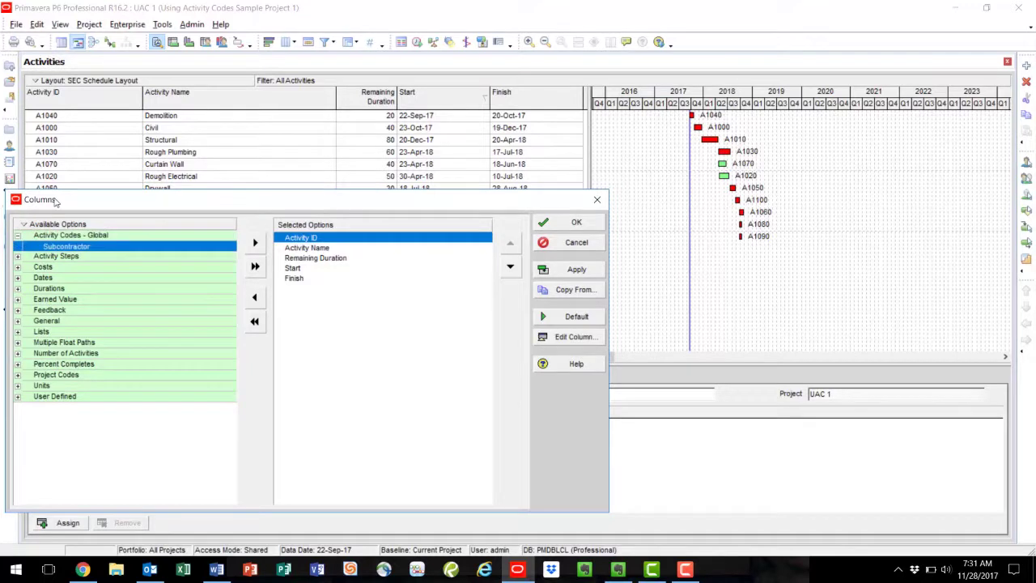
{"action": "left_click", "coordinate": [63, 251]}
{"action": "left_click", "coordinate": [255, 245]}
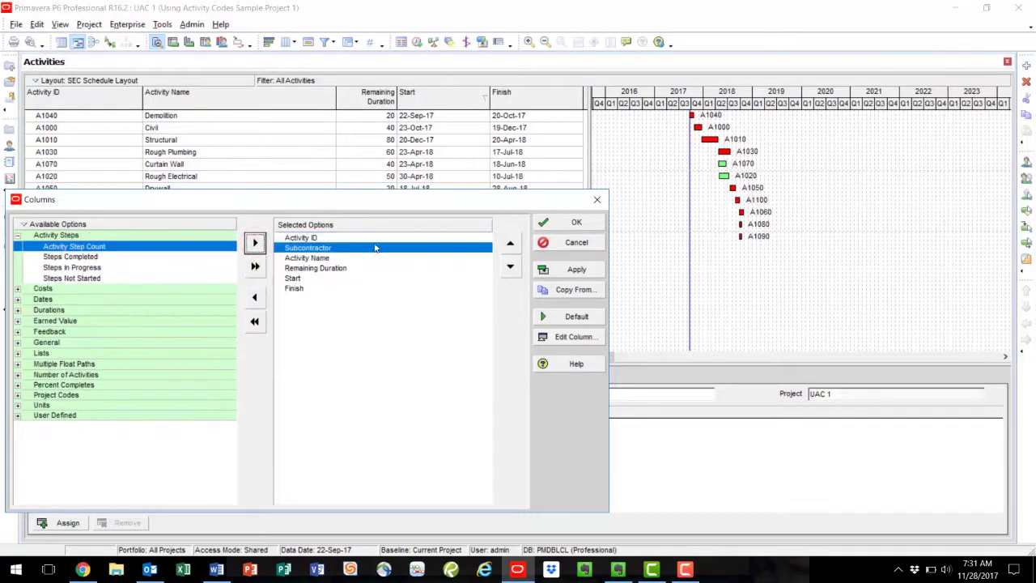
{"action": "left_click", "coordinate": [510, 270]}
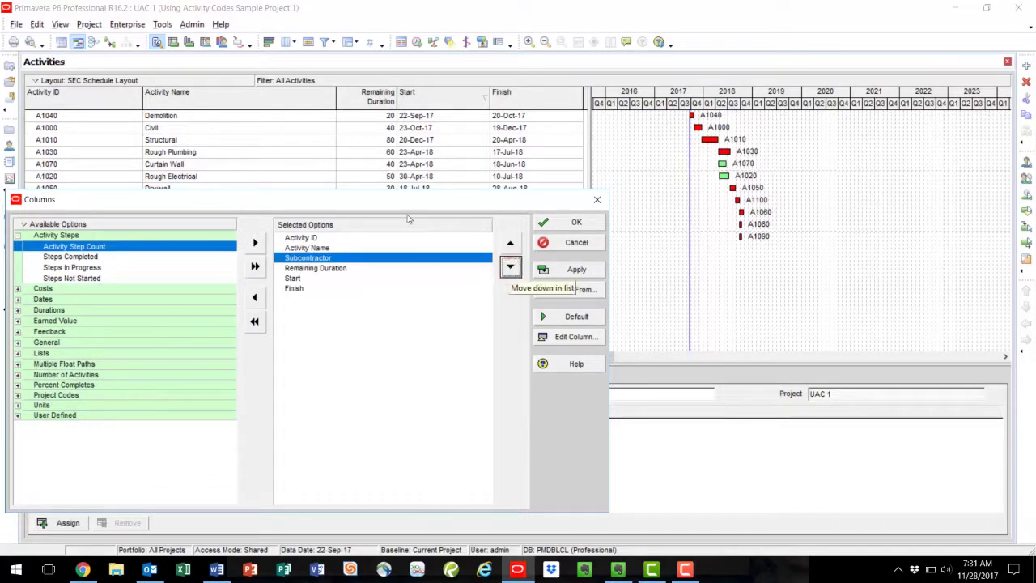
{"action": "left_click", "coordinate": [566, 274]}
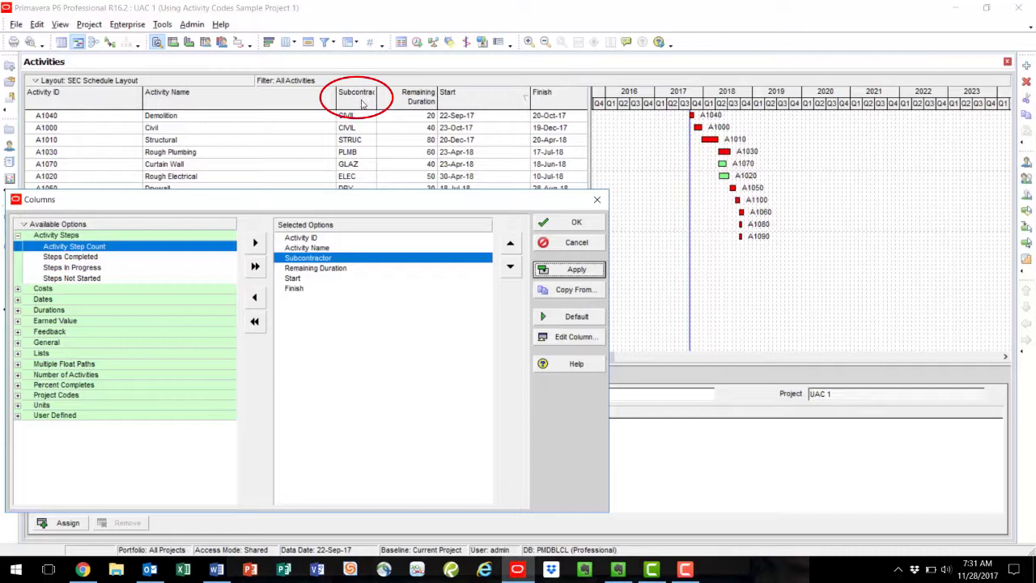
Step: Close the Columns dialog and select the Structural and Millwork Subcontractor cells
{"action": "left_click", "coordinate": [573, 221]}
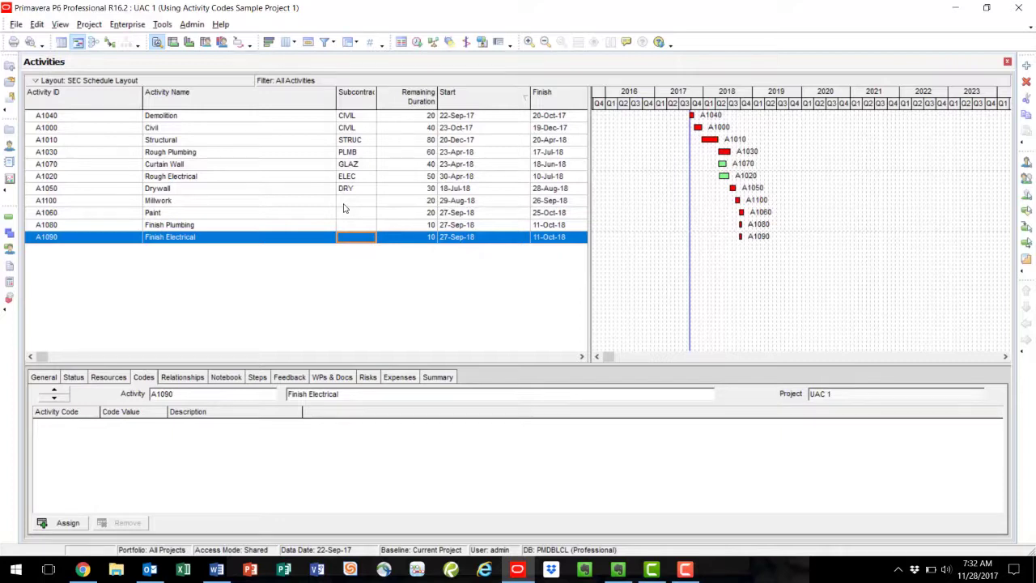
{"action": "left_click", "coordinate": [362, 143]}
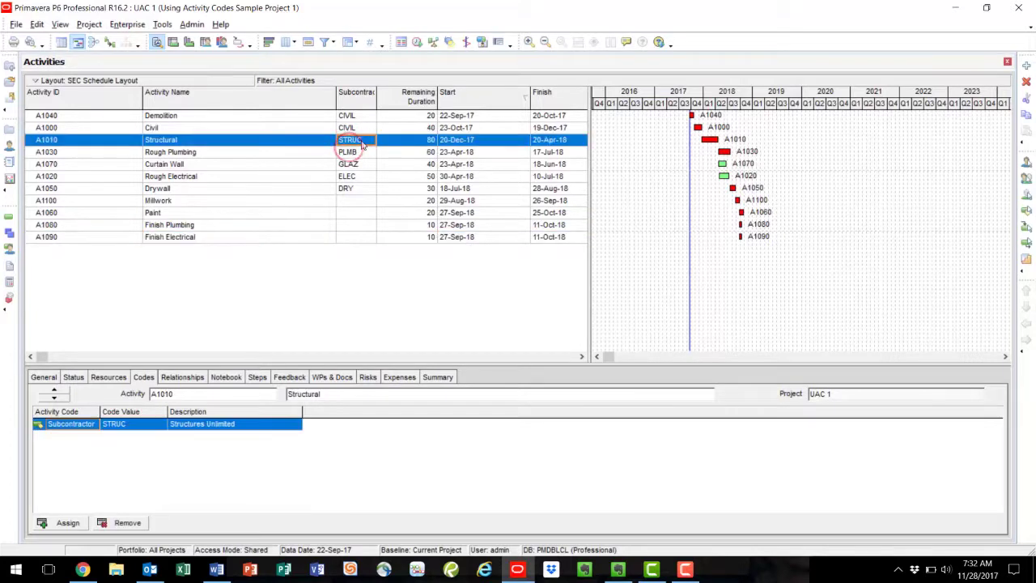
{"action": "left_click", "coordinate": [354, 203], "text": "ctrl"}
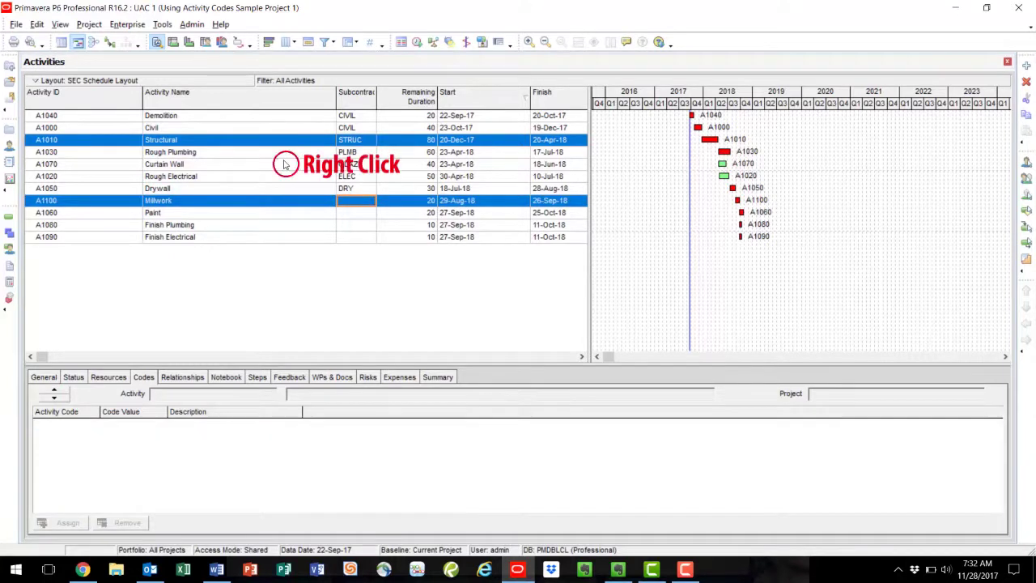
Step: Fill STRUC down from Structural into Millwork's Subcontractor cell
{"action": "right_click", "coordinate": [354, 203]}
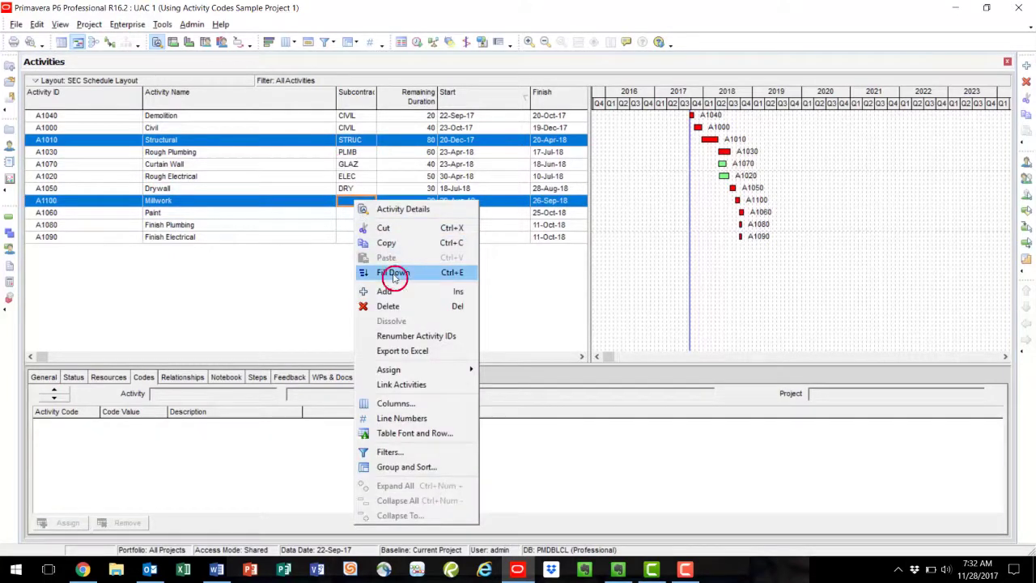
{"action": "left_click", "coordinate": [394, 276]}
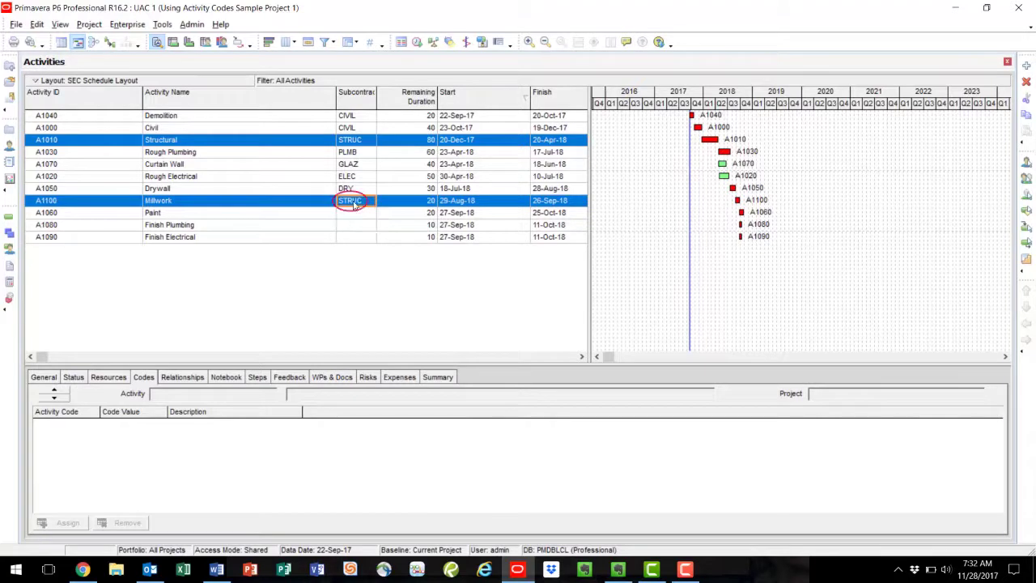
{"action": "left_click", "coordinate": [355, 203]}
{"action": "left_click", "coordinate": [366, 200]}
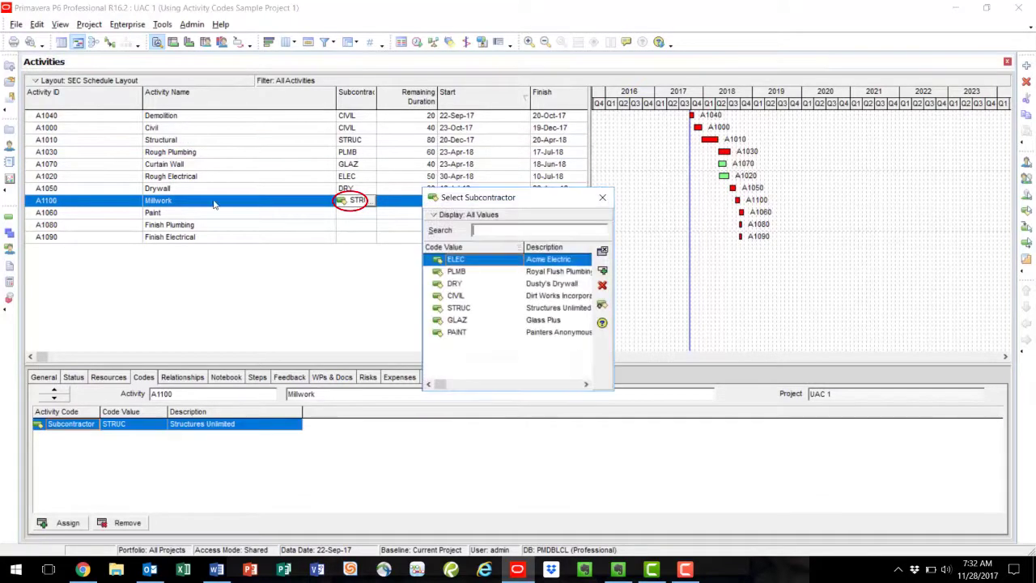
{"action": "left_click", "coordinate": [602, 198]}
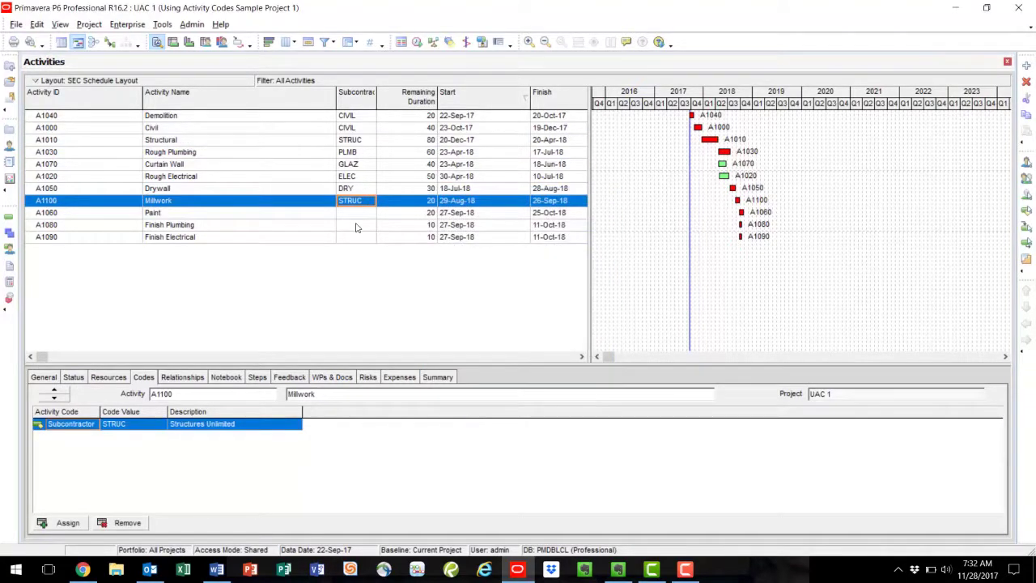
Step: Fill PLMB down into Finish Plumbing and ELEC into Finish Electrical
{"action": "left_click", "coordinate": [359, 155]}
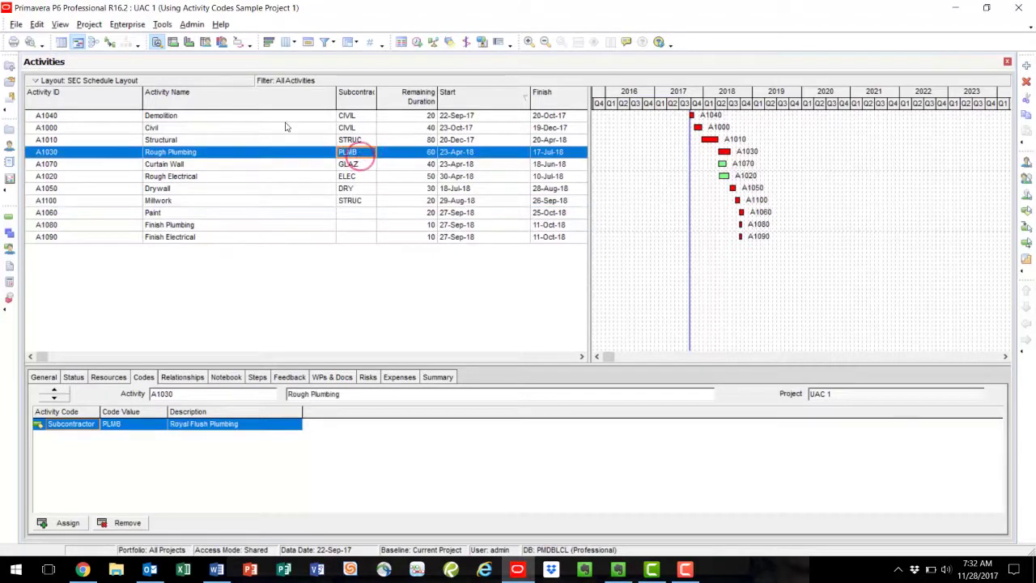
{"action": "left_click", "coordinate": [362, 229], "text": "ctrl"}
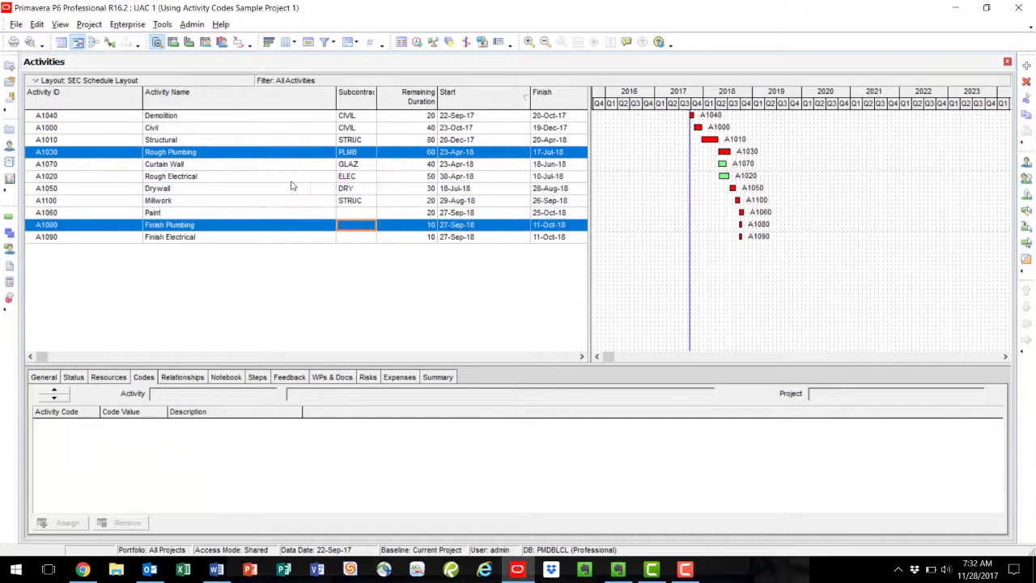
{"action": "right_click", "coordinate": [364, 227]}
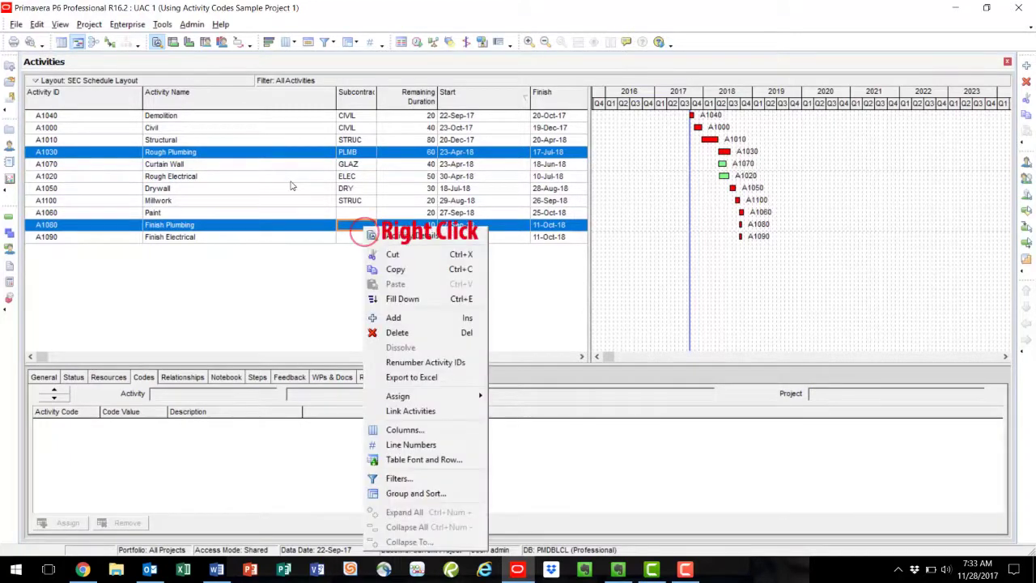
{"action": "left_click", "coordinate": [402, 299]}
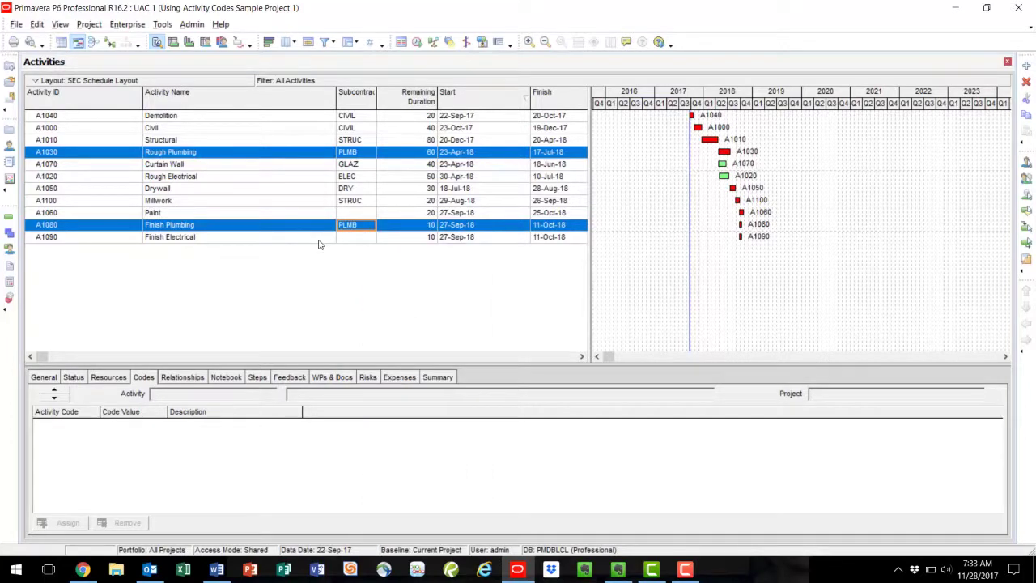
{"action": "left_click", "coordinate": [359, 177]}
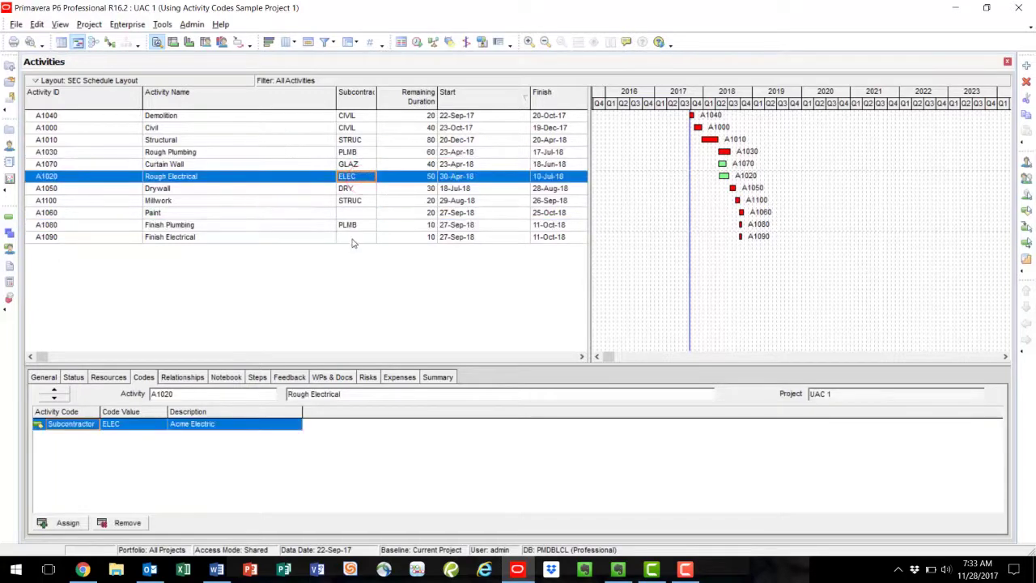
{"action": "left_click", "coordinate": [352, 237], "text": "ctrl"}
{"action": "right_click", "coordinate": [352, 238]}
{"action": "left_click", "coordinate": [397, 302]}
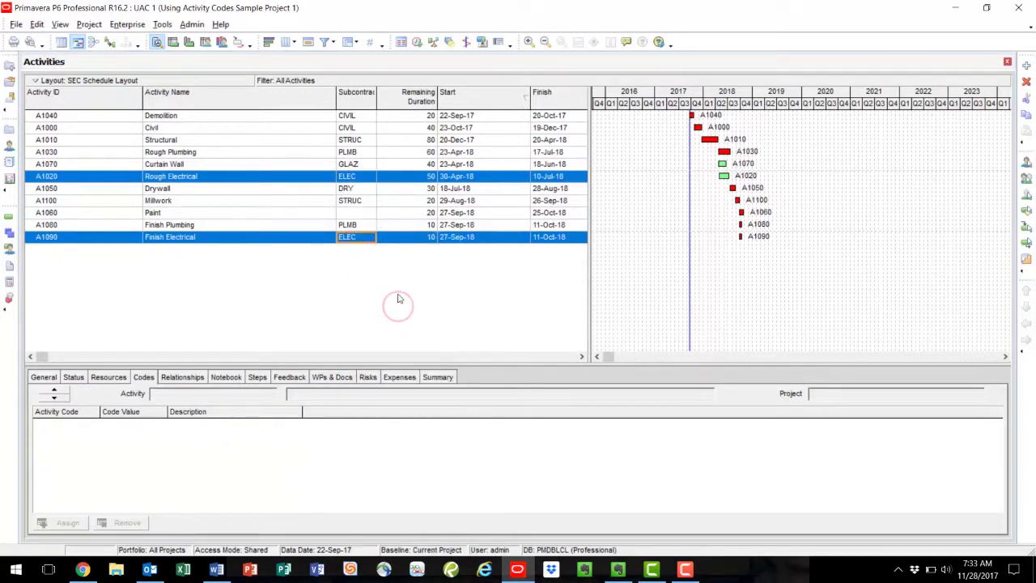